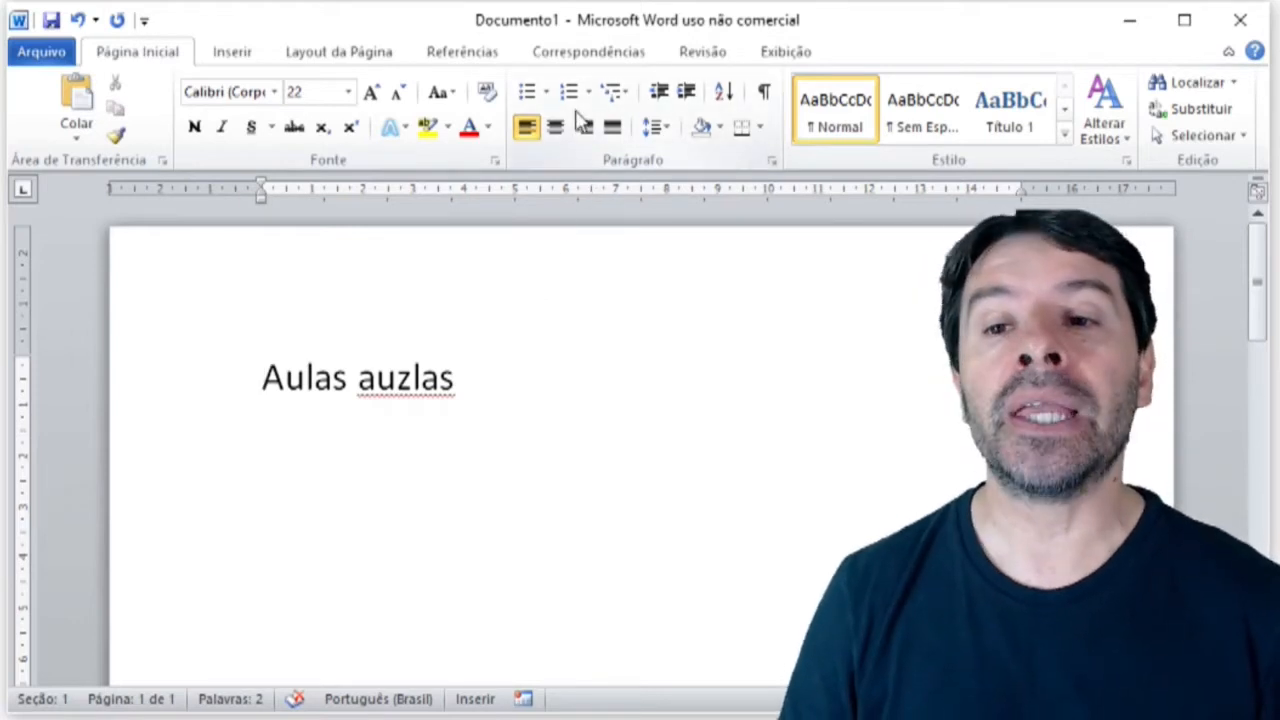
- Run the spelling and grammar check, replace the misspelled "auzlas" with the suggestion "aulas", and end the check
click(706, 55)
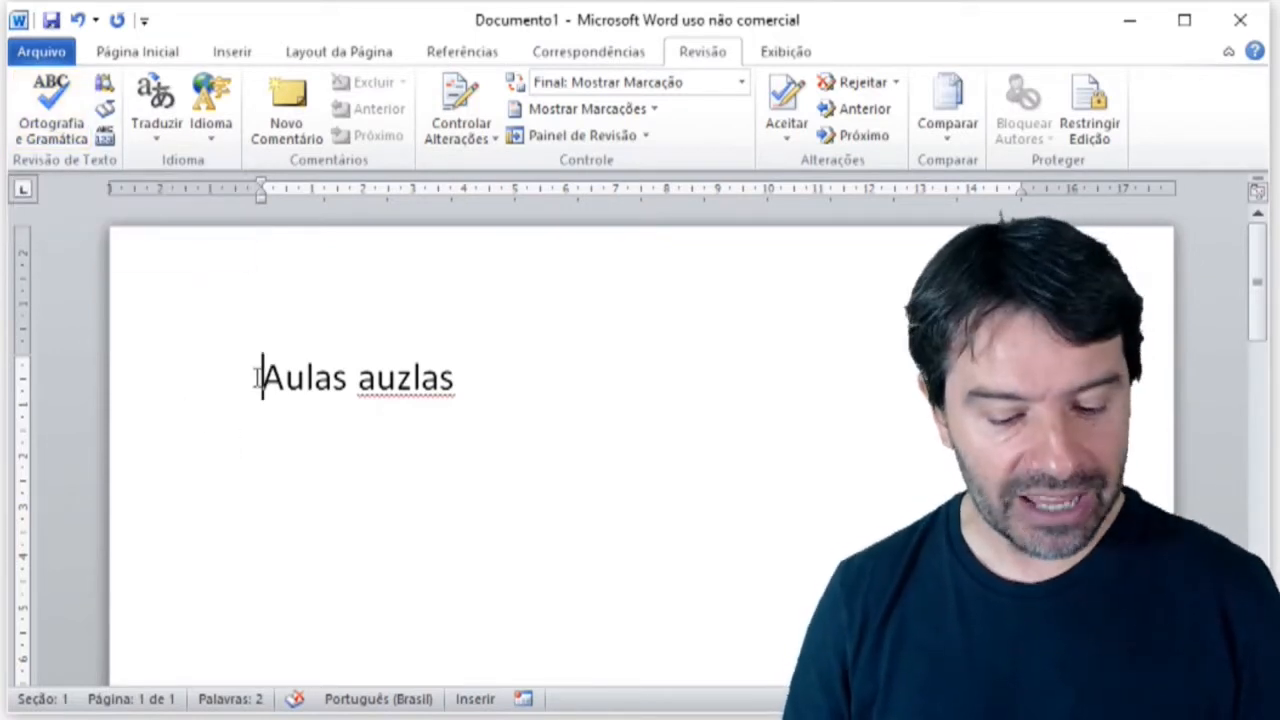
key(F7)
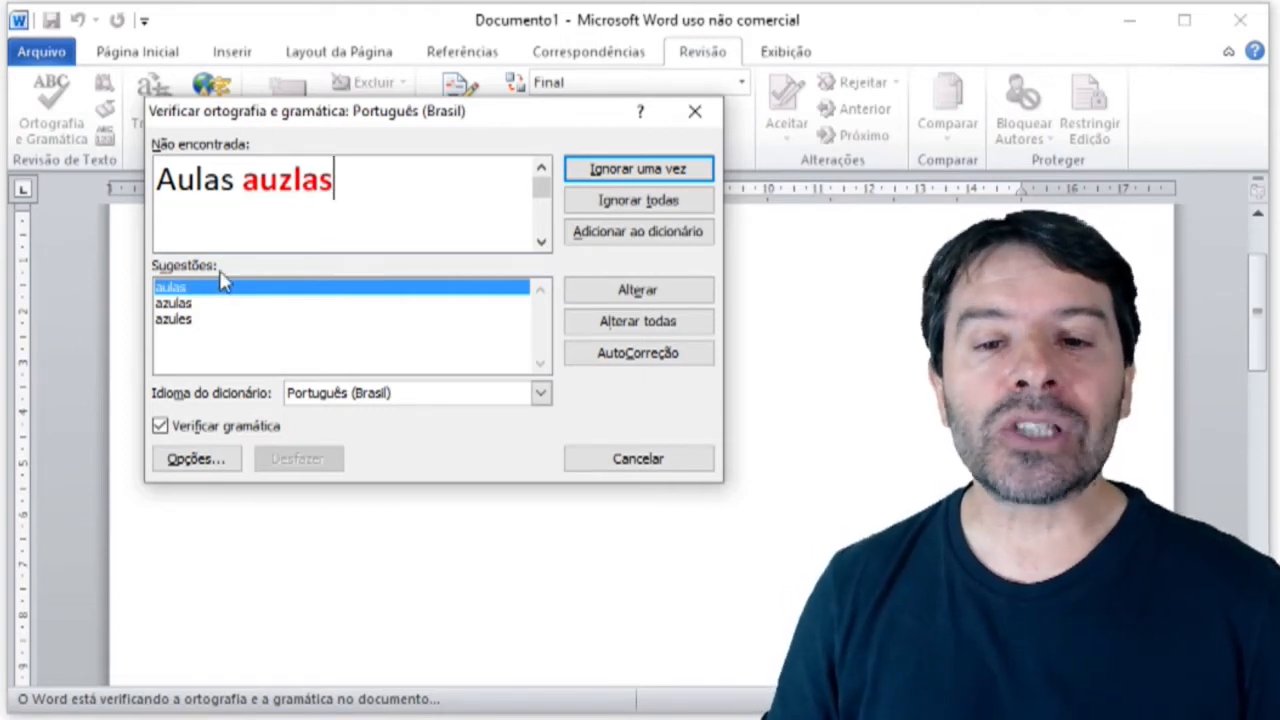
click(190, 303)
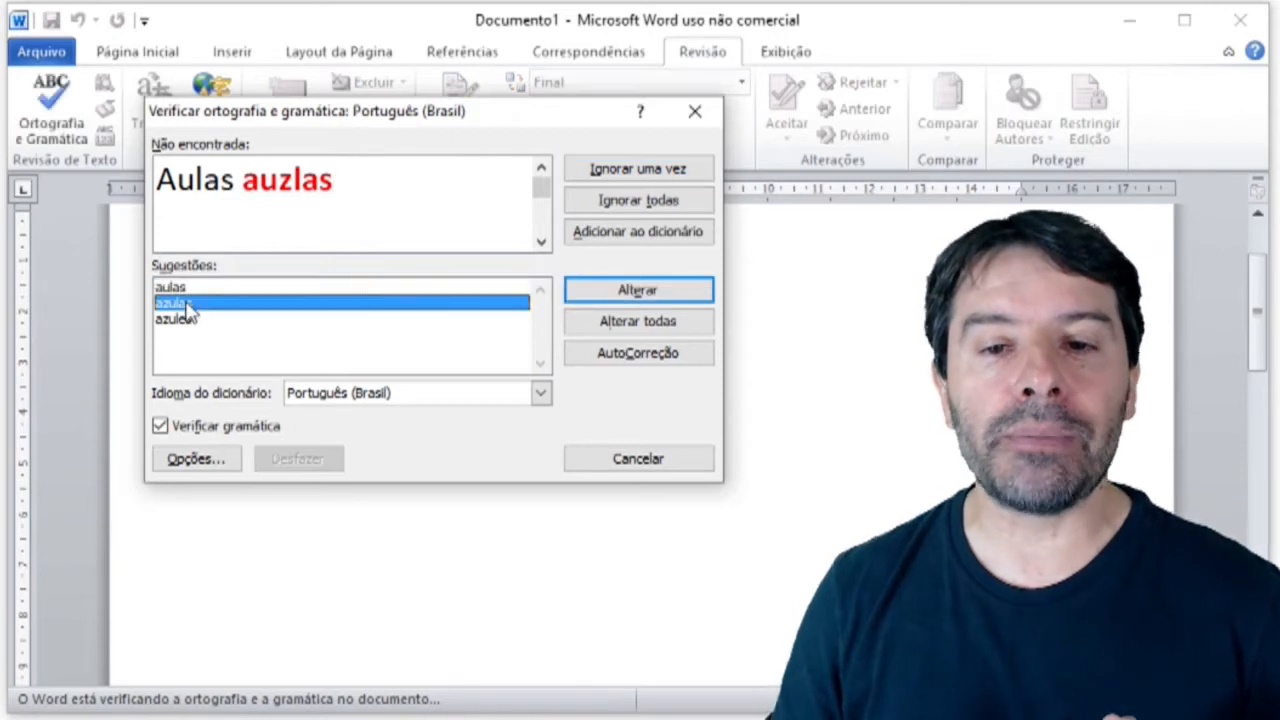
click(187, 290)
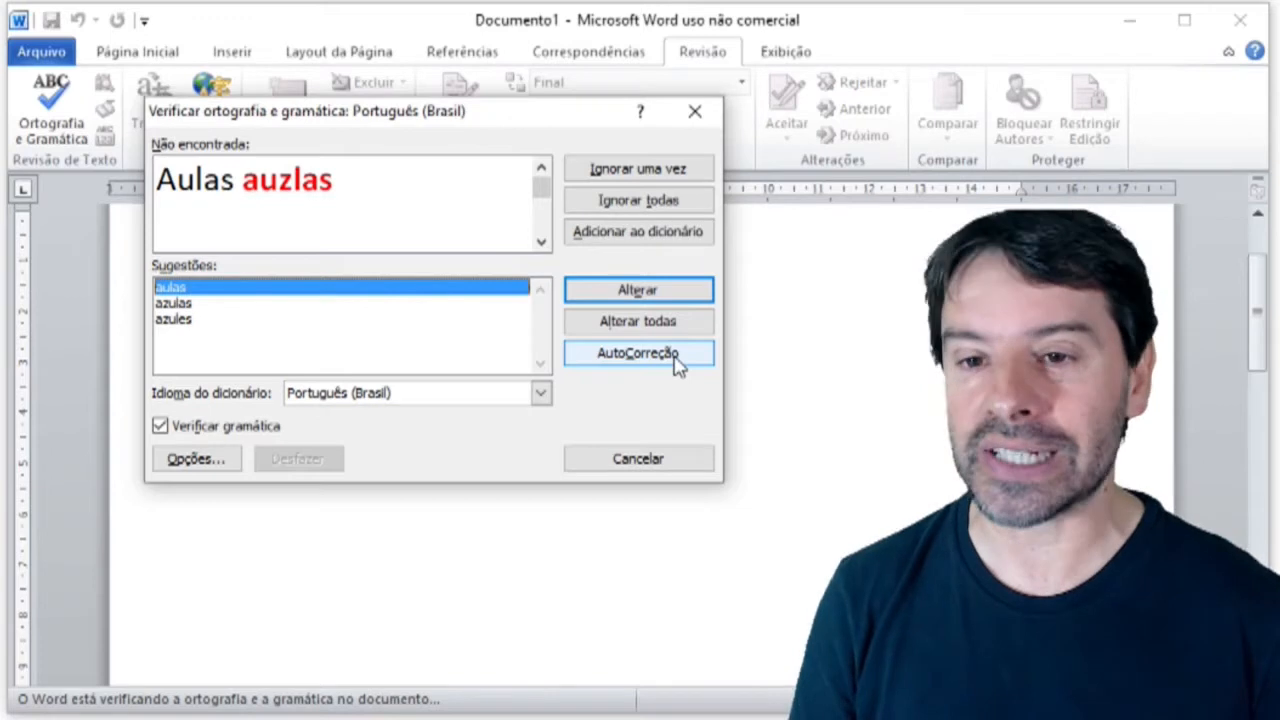
click(666, 290)
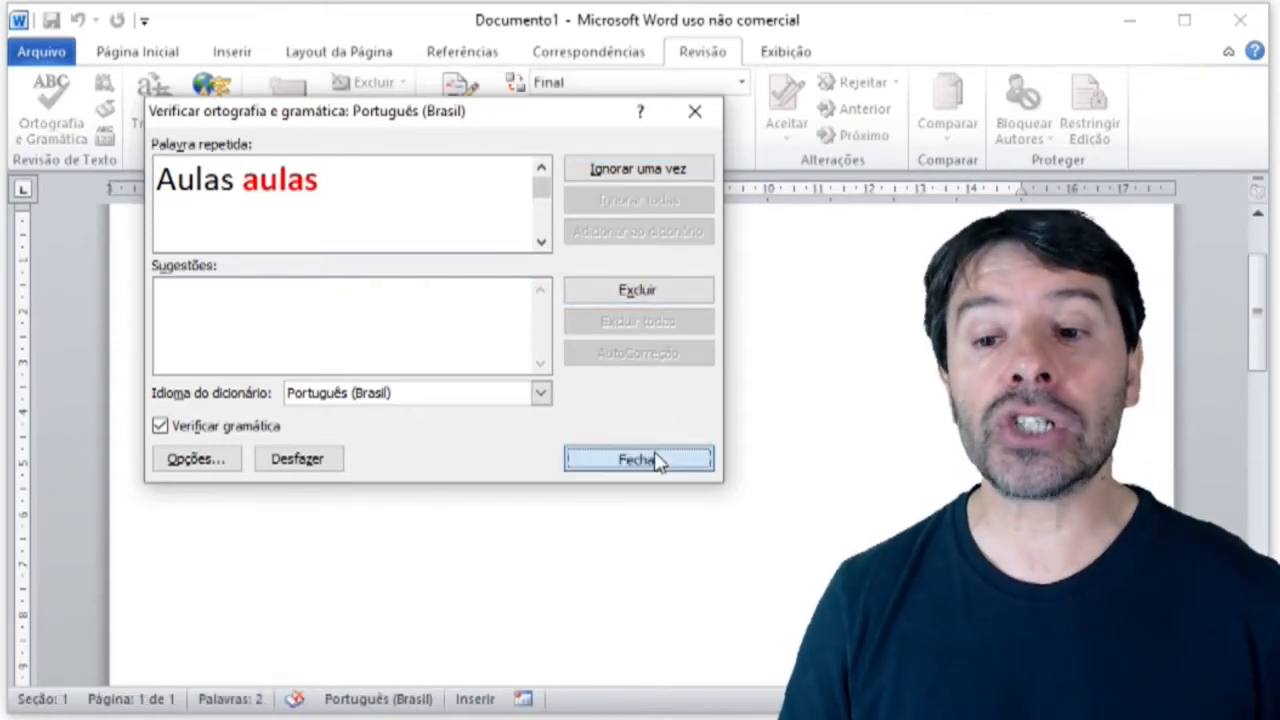
click(652, 450)
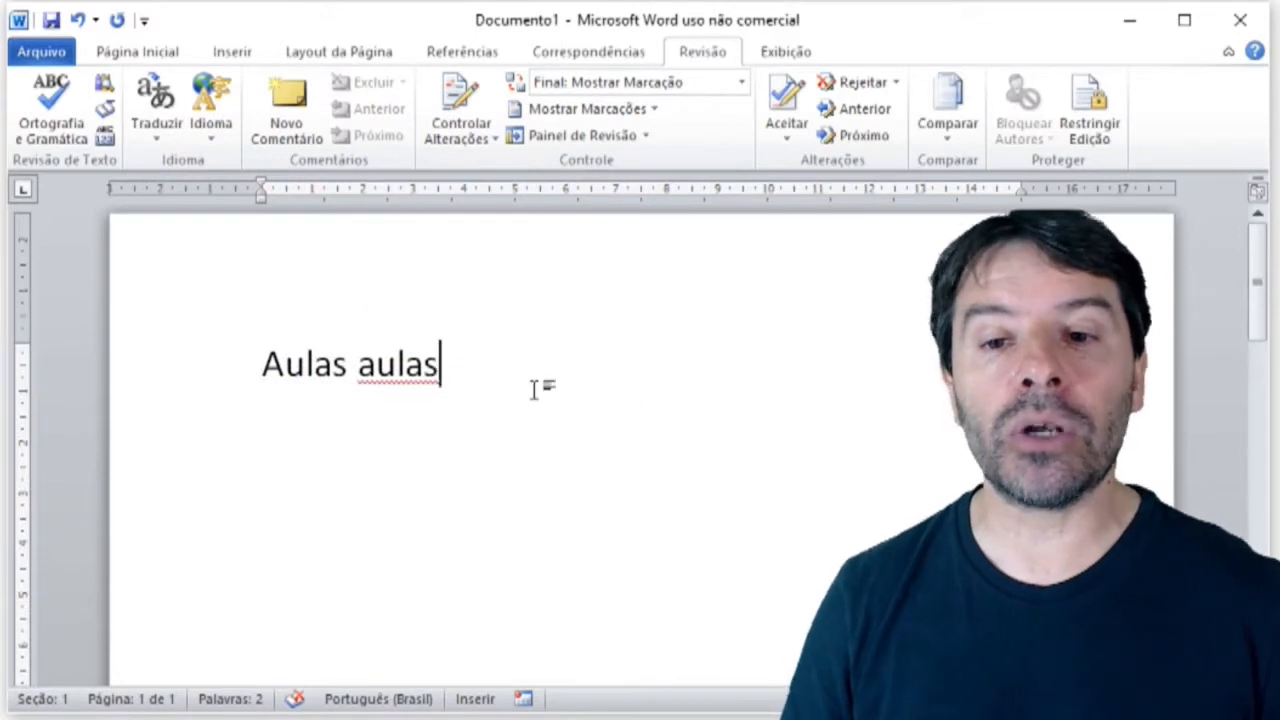
key(Left)
key(Left)
key(Left)
key(Left)
key(Left)
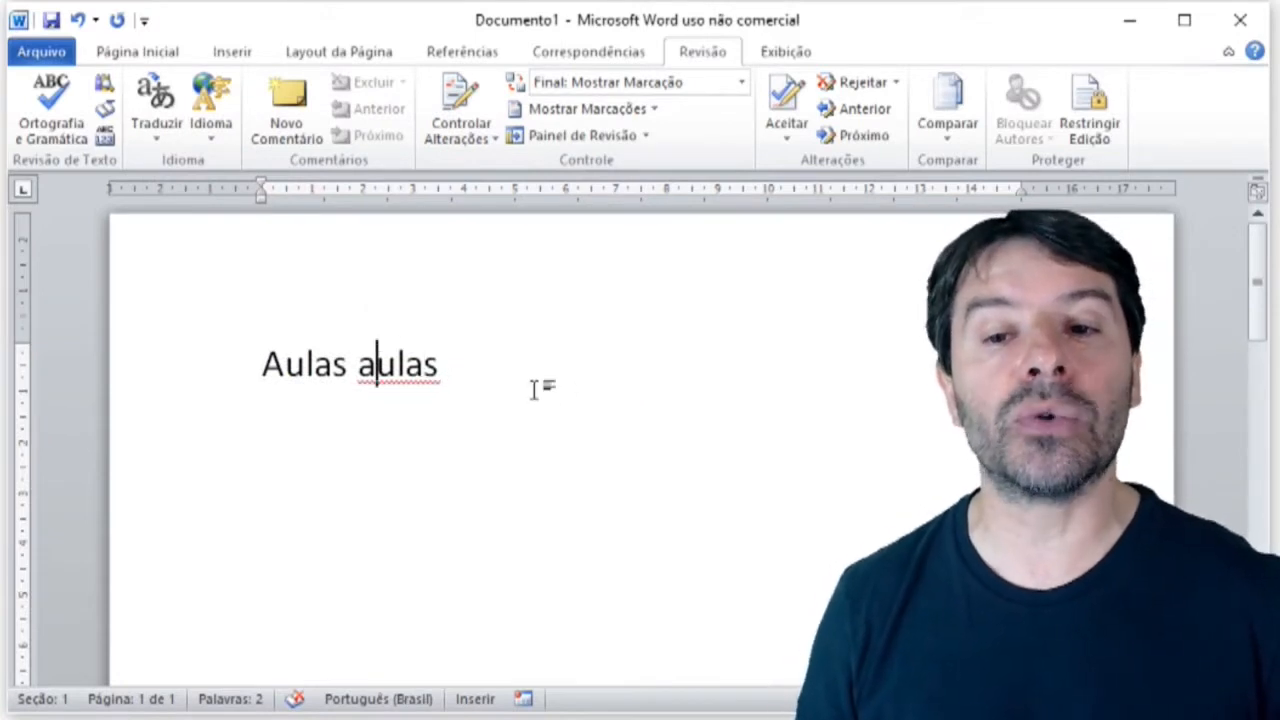
key(End)
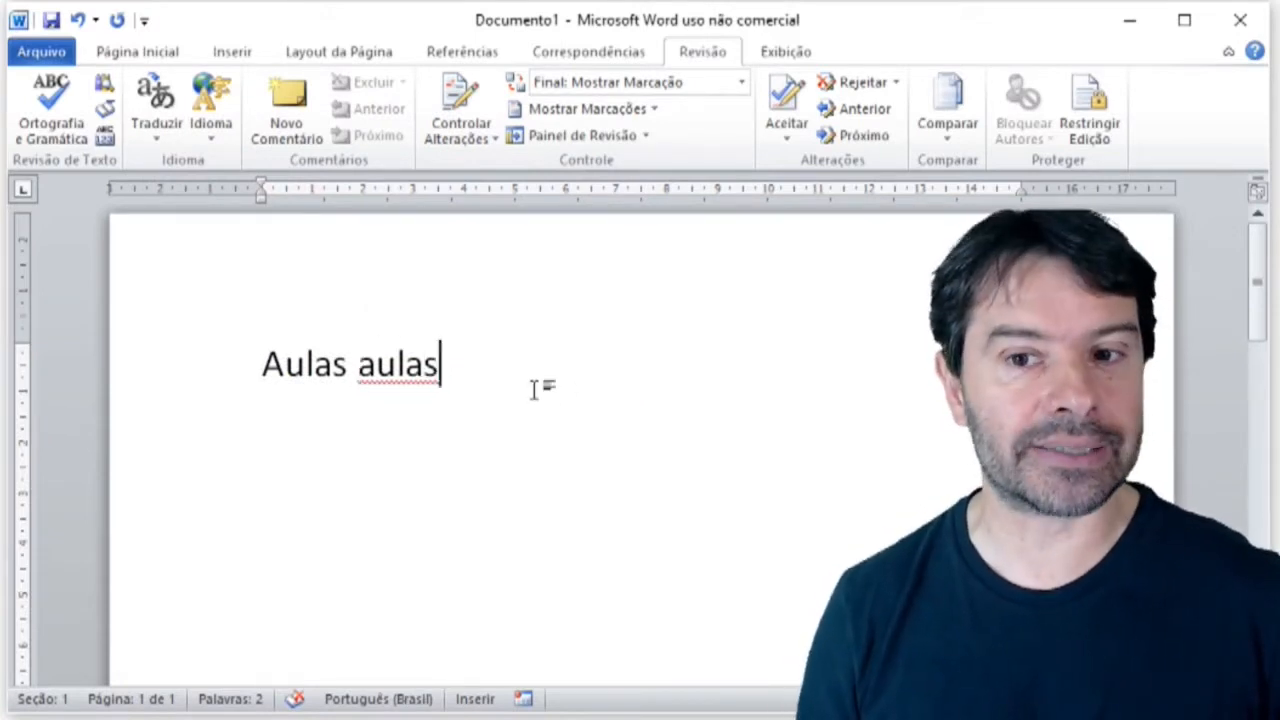
- Replace all the text in the document with "Aulas Veon Concurso"
key(ctrl+a)
key(Delete)
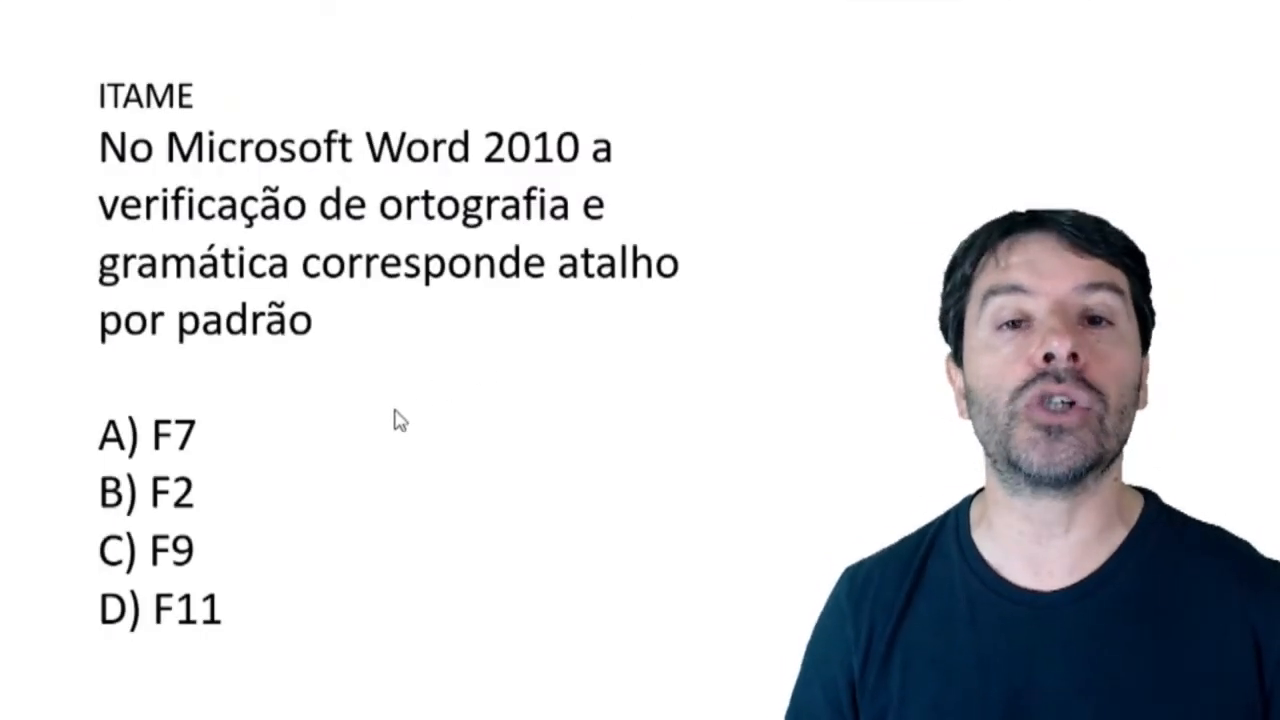
click(340, 425)
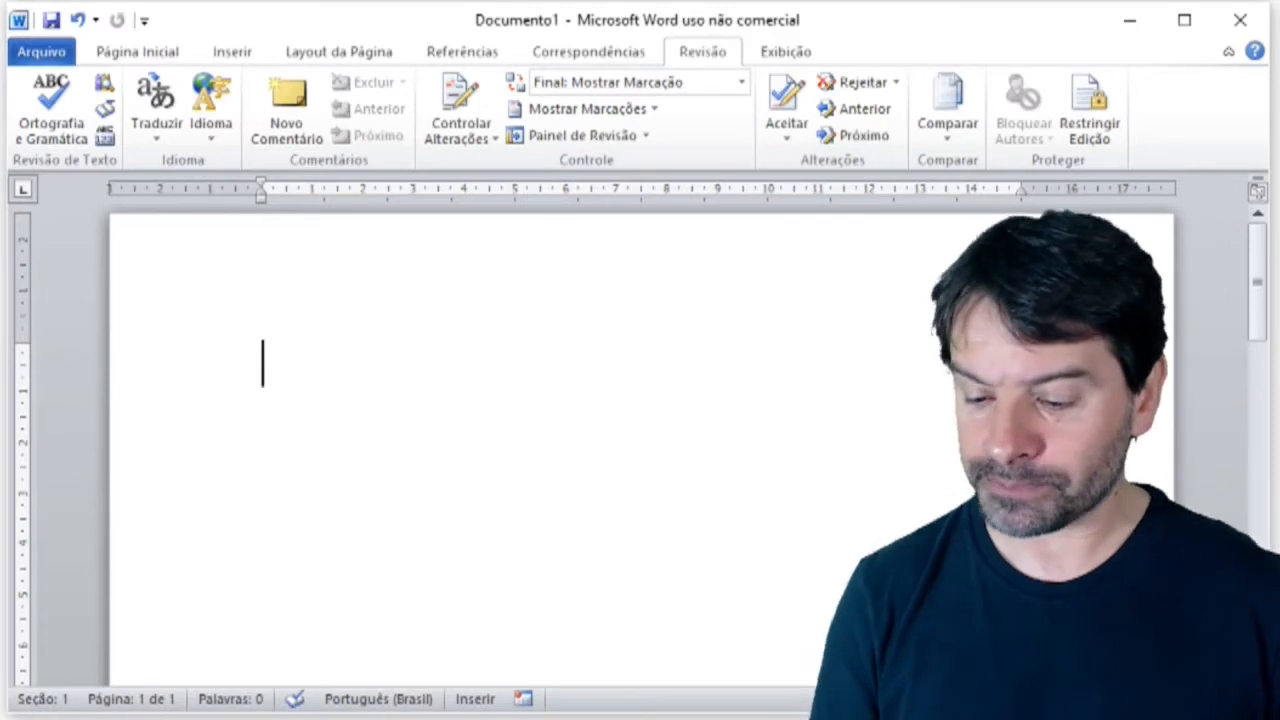
text(Aulas )
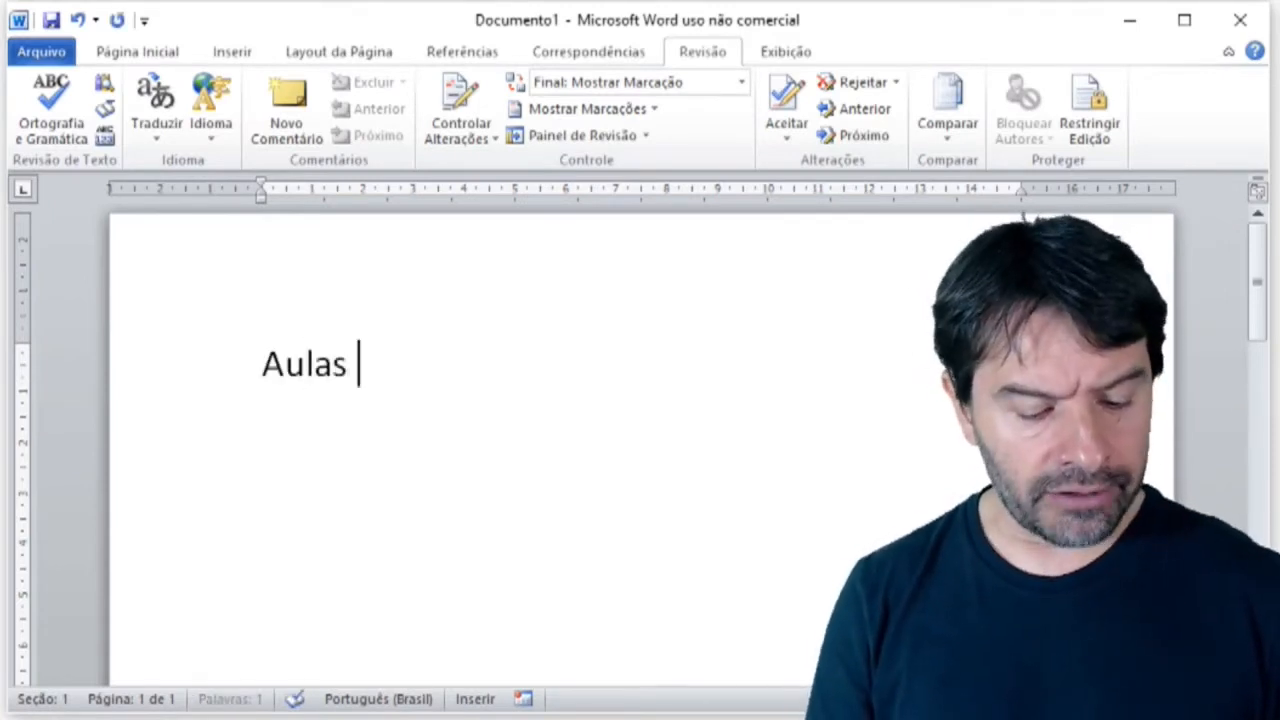
text(Veon Concurso)
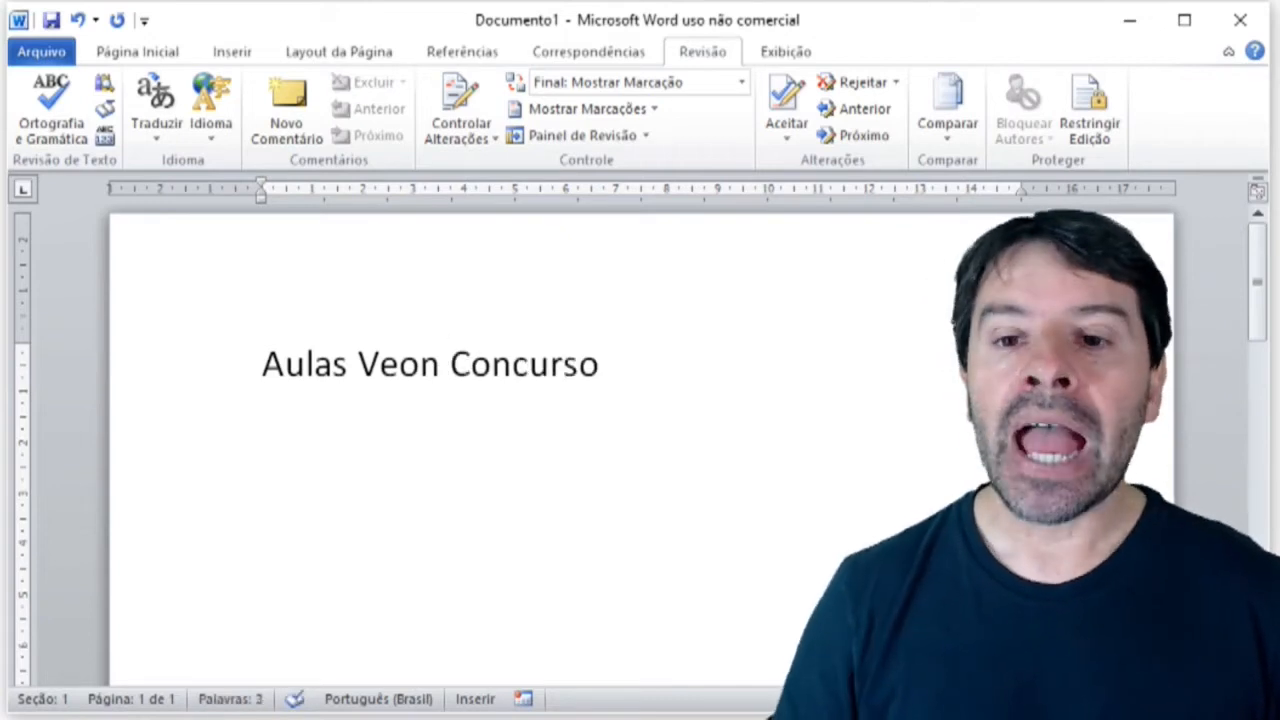
- Move the word "Aulas" to the end of the line, directly after "Concurso", using the Move Text command
drag(347, 372, 263, 364)
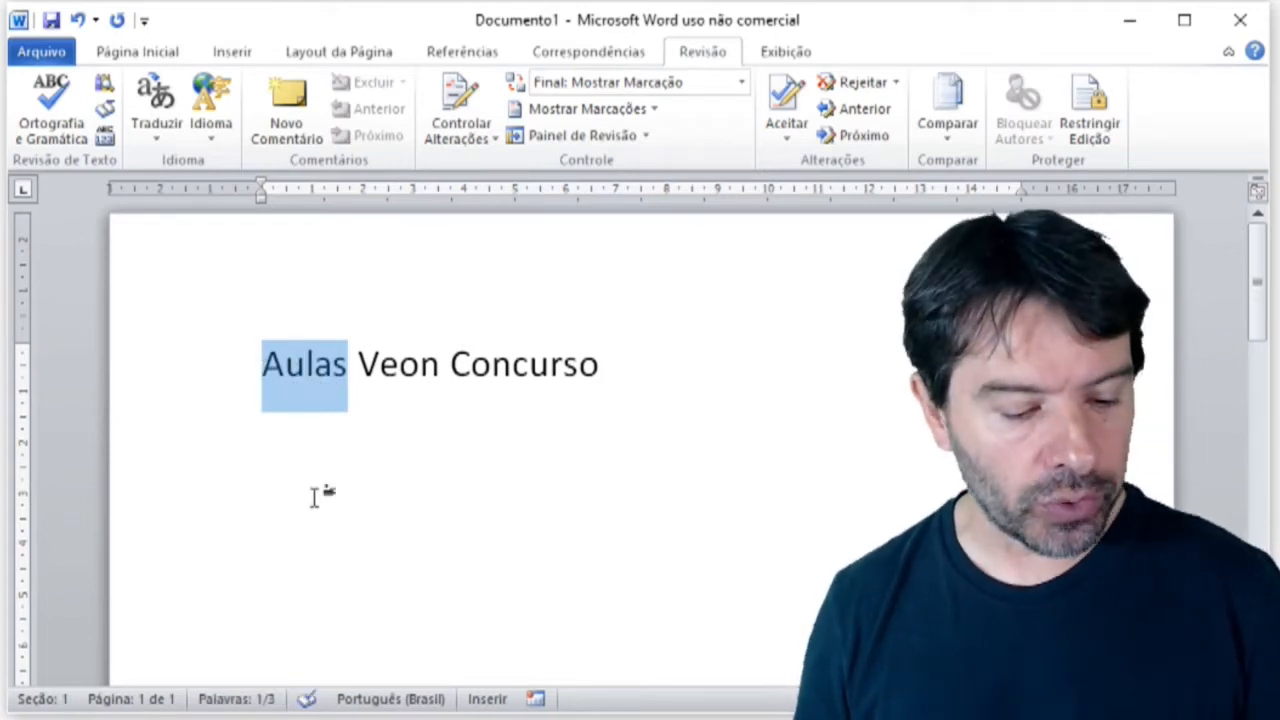
key(F2)
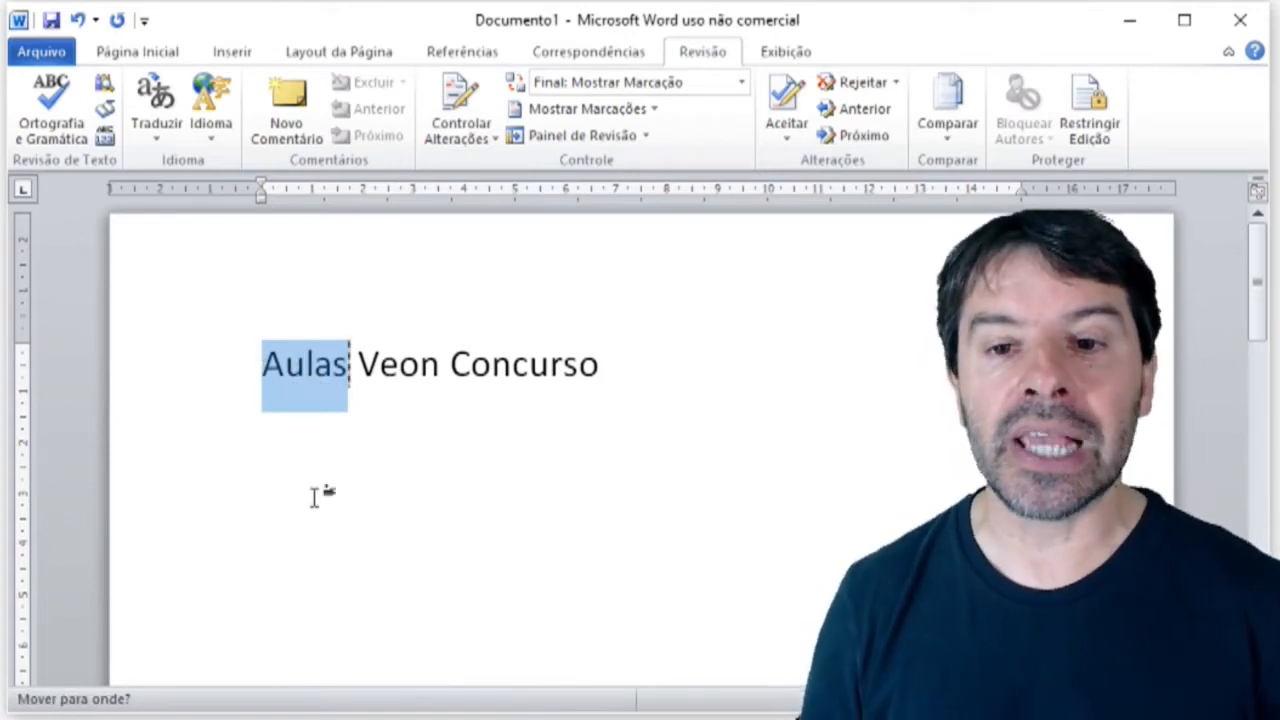
key(Right)
key(Right)
key(Right)
key(Right)
key(Right)
key(Right)
key(Right)
key(Right)
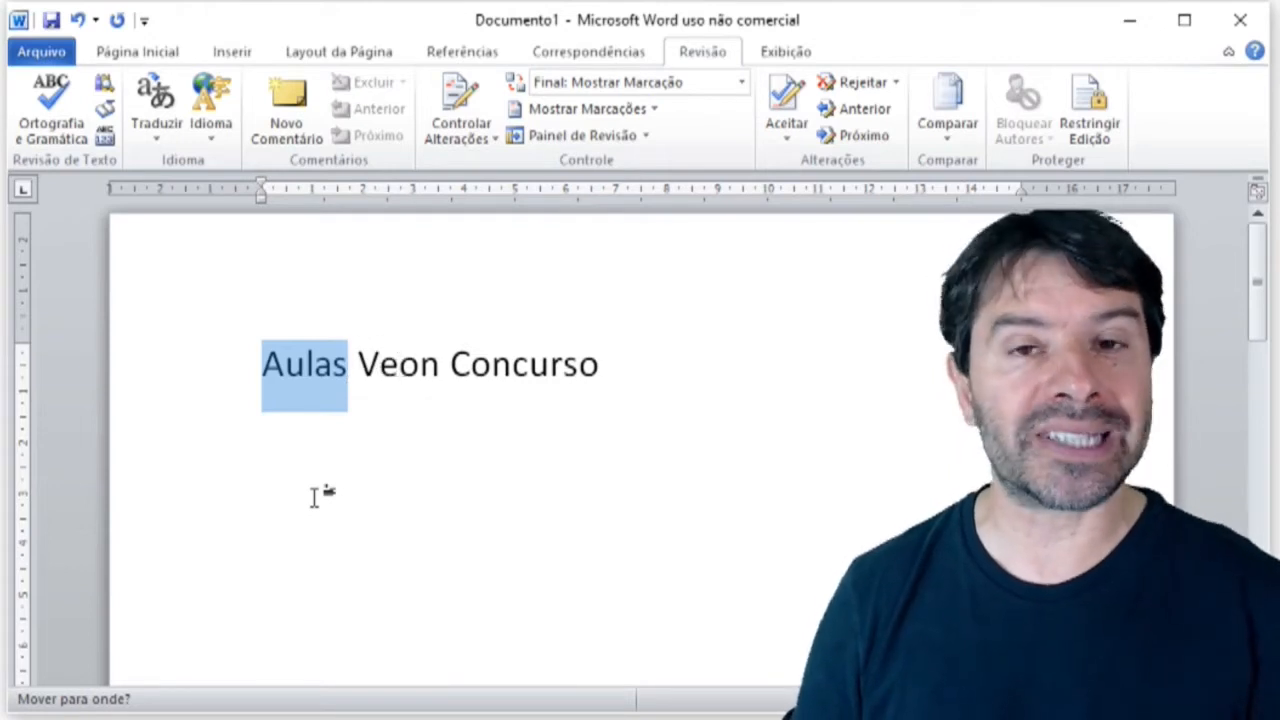
key(Right)
key(Right)
key(Right)
key(Right)
key(Right)
key(Right)
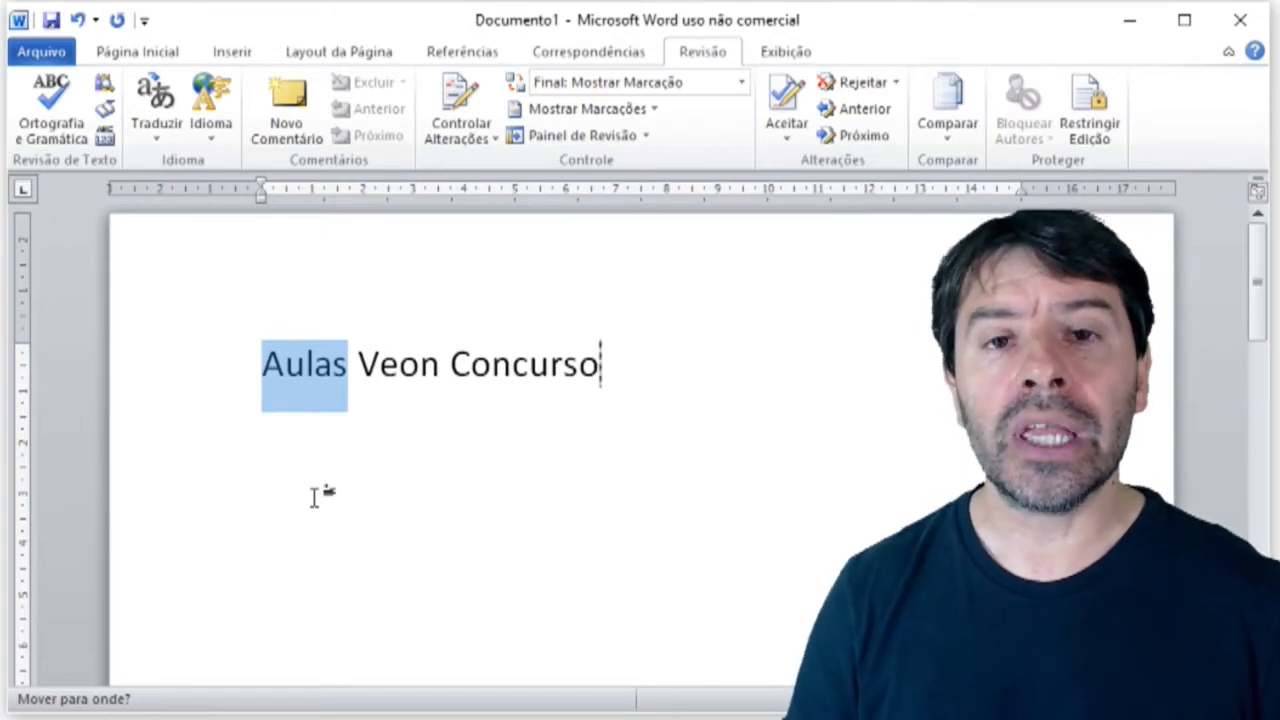
key(Return)
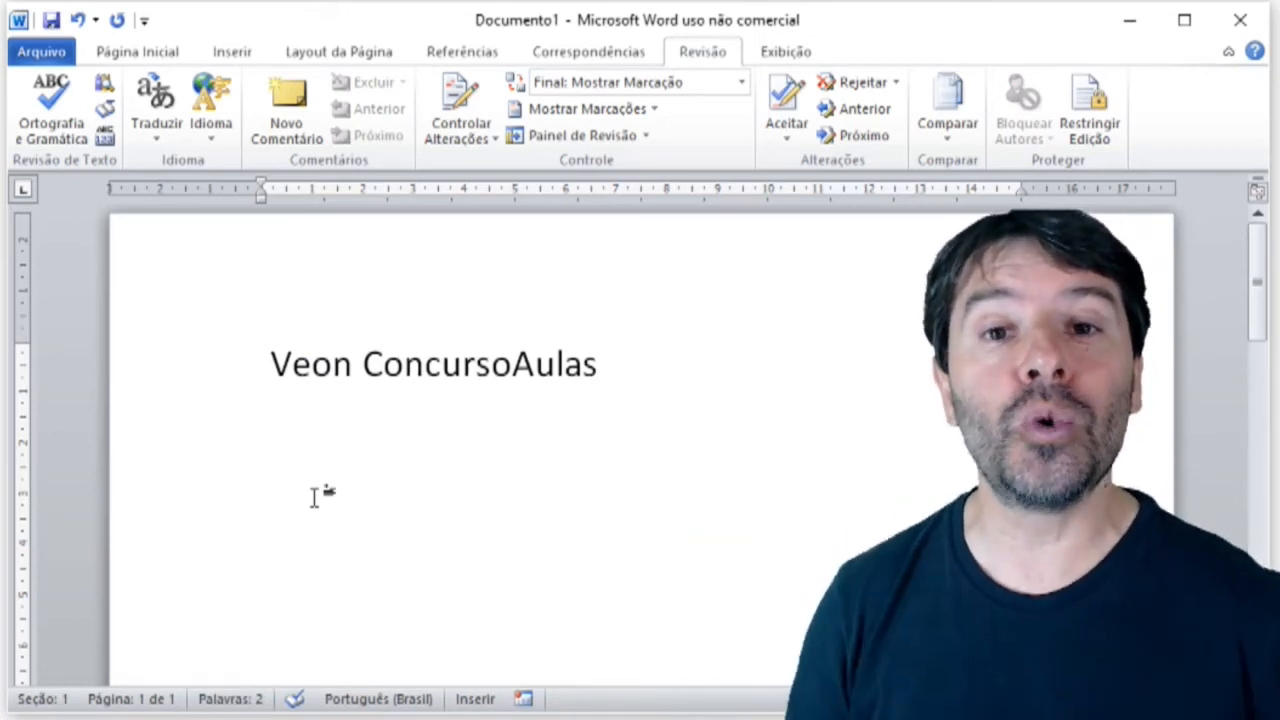
- Insert a space between "Concurso" and "Aulas"
key(Left)
key(Left)
key(Left)
key(Left)
key(Left)
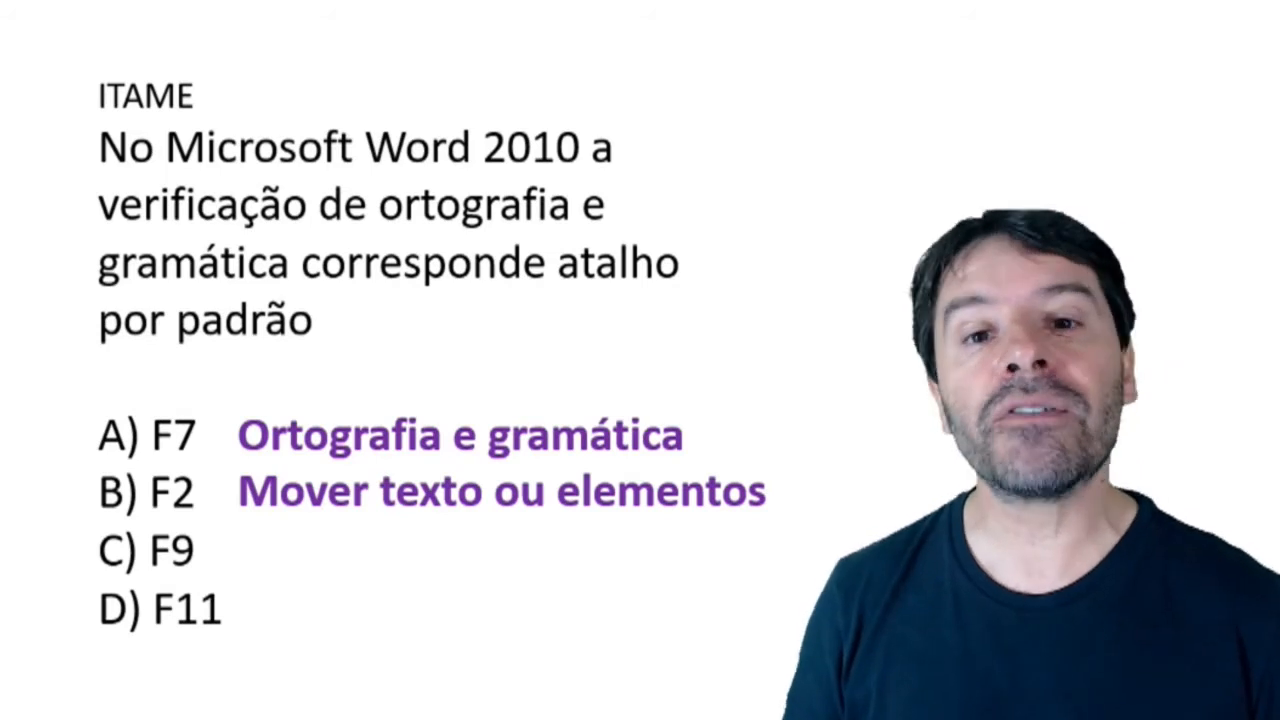
- Reveal the F9 explanation on the quiz slide, and delete the whole text line in the Word document
key(Right)
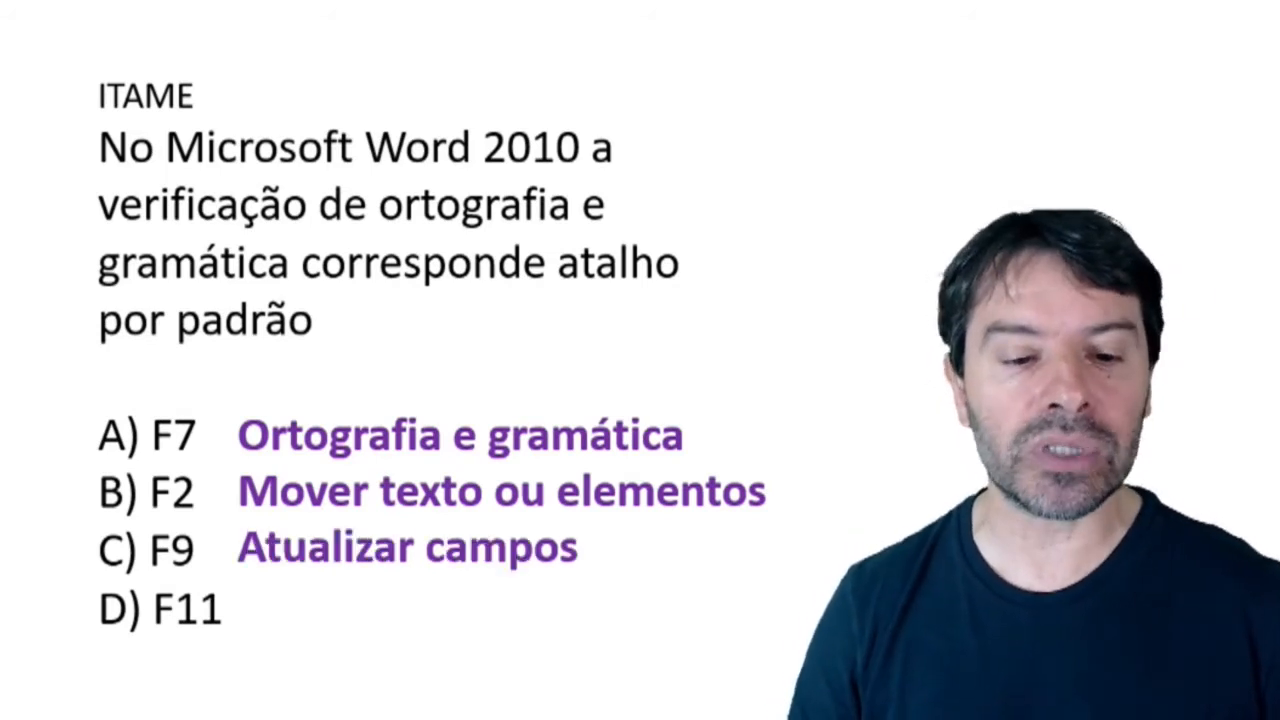
key(alt+Tab)
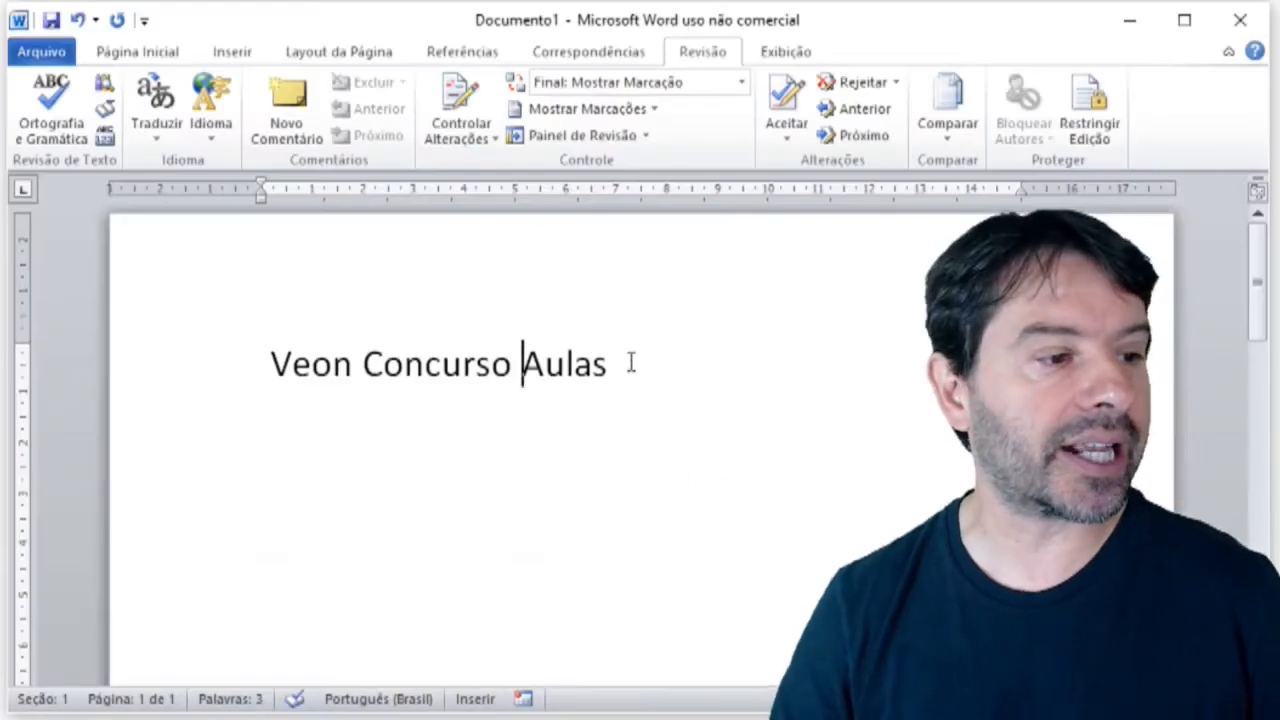
drag(657, 379, 246, 371)
key(Delete)
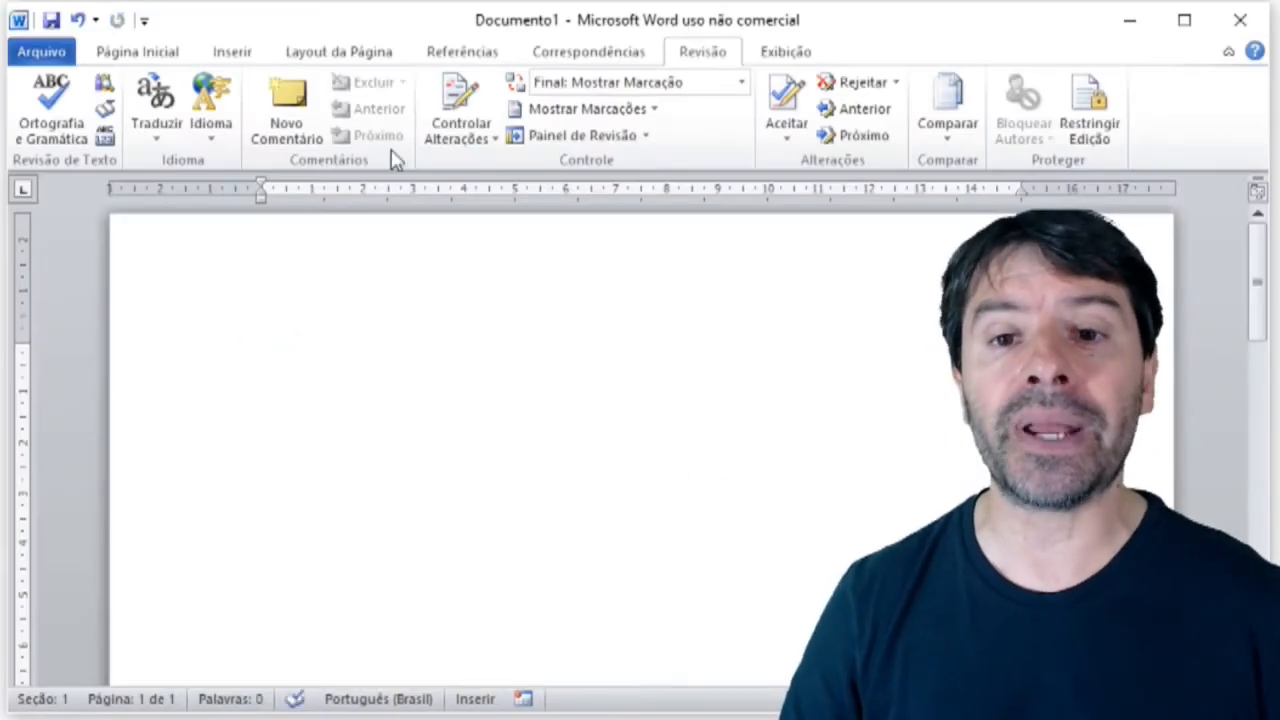
- Insert a table with two columns and three rows, and narrow the columns to about 4.44 cm and 3.5 cm
click(234, 52)
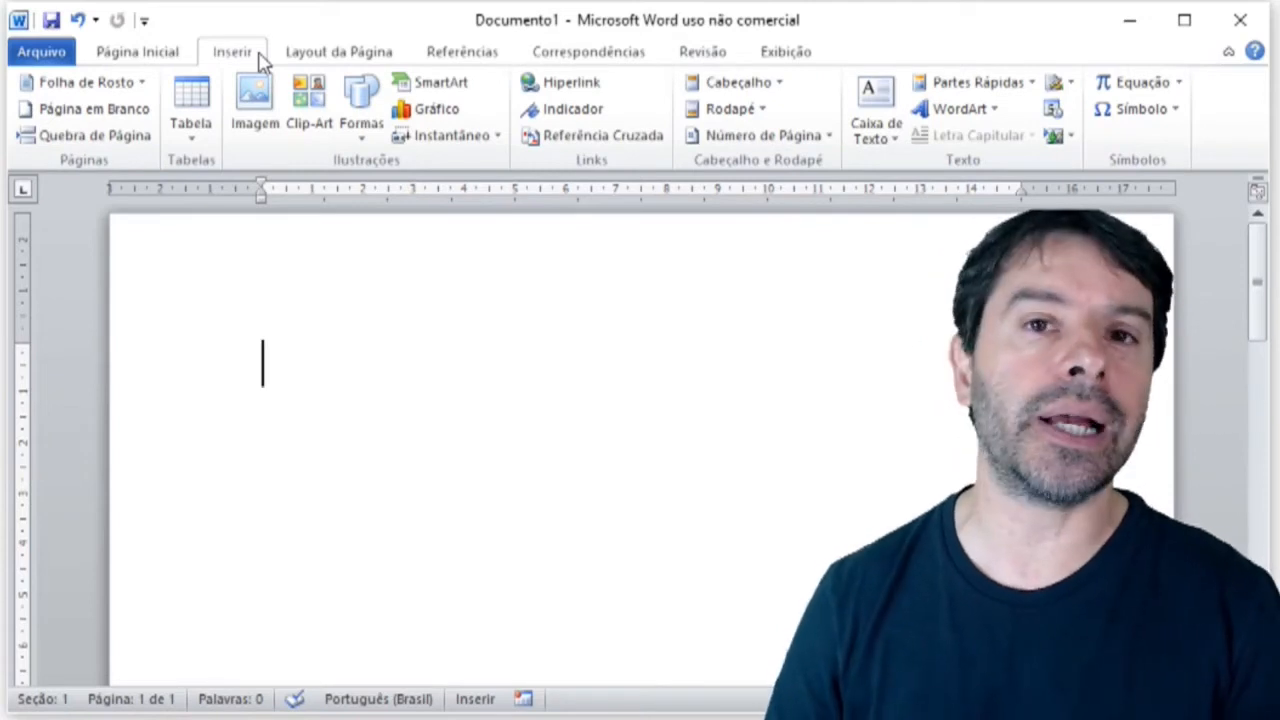
click(190, 121)
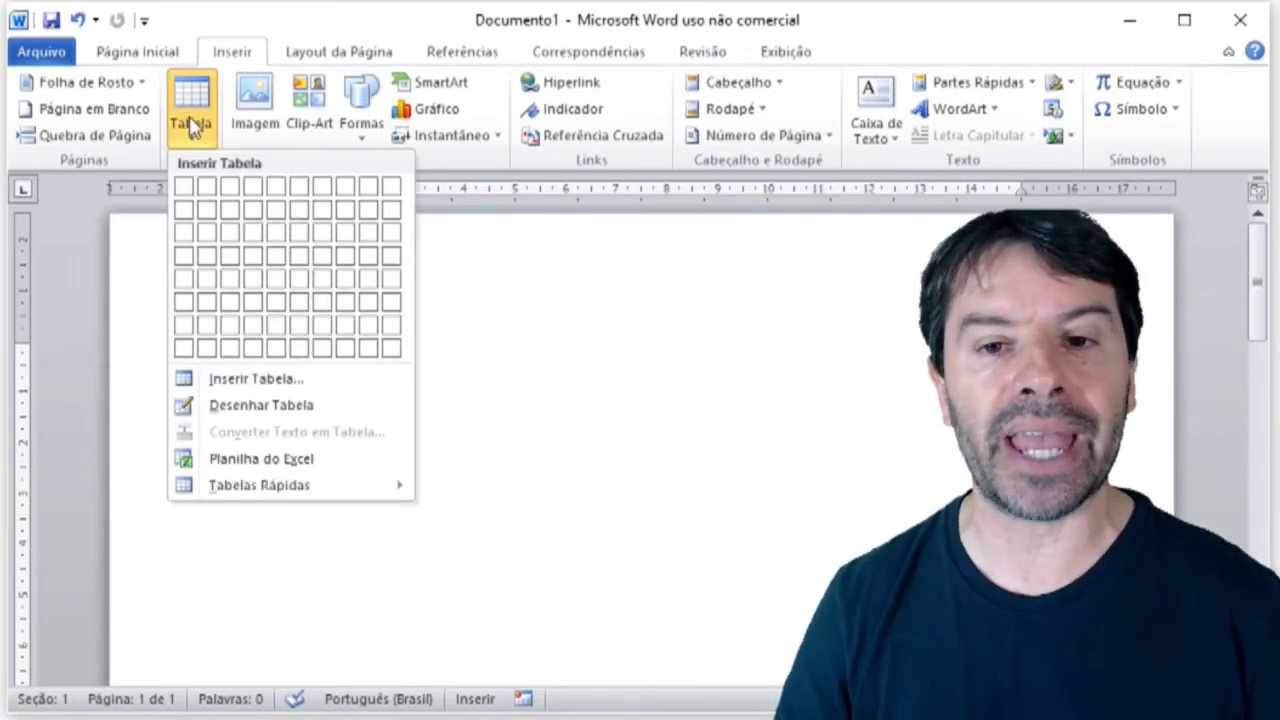
click(209, 238)
drag(637, 363, 472, 364)
drag(1020, 360, 650, 352)
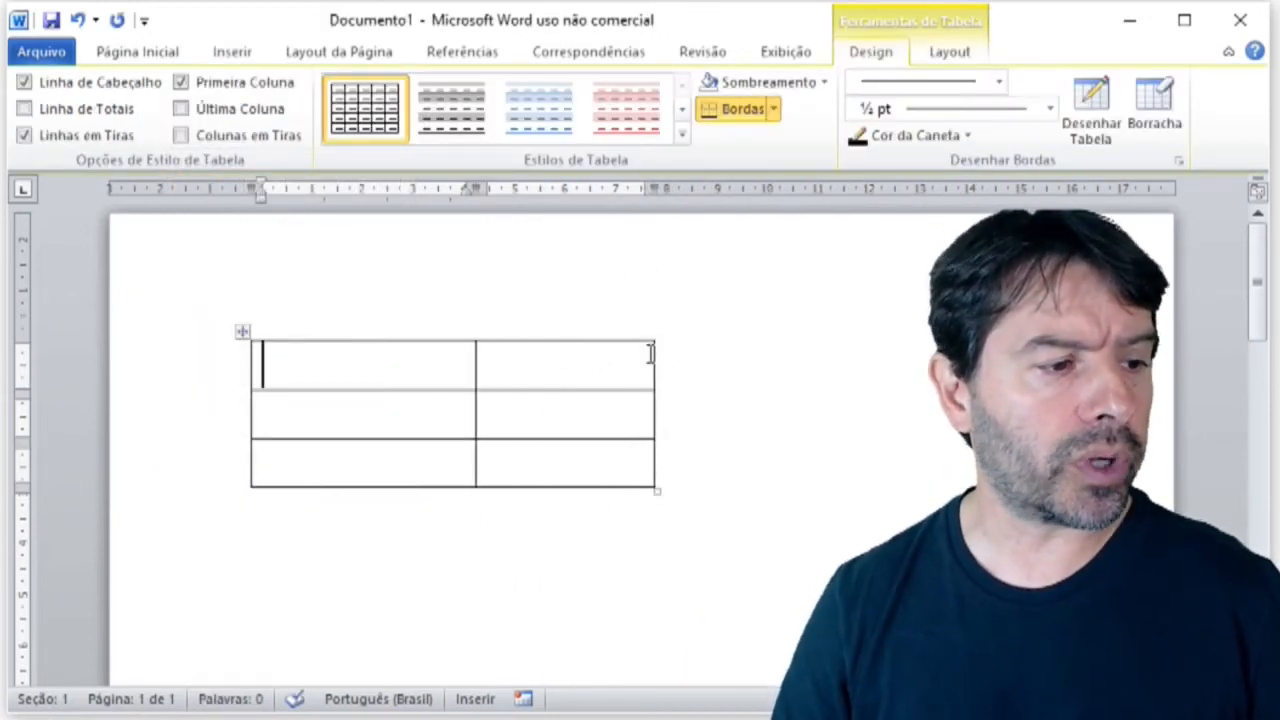
- Fill the first two table rows with 10 and 20 in the first column and 100 and 200 in the second
text(10)
key(Down)
text(20)
click(429, 349)
key(Tab)
text(100)
key(Down)
text(200)
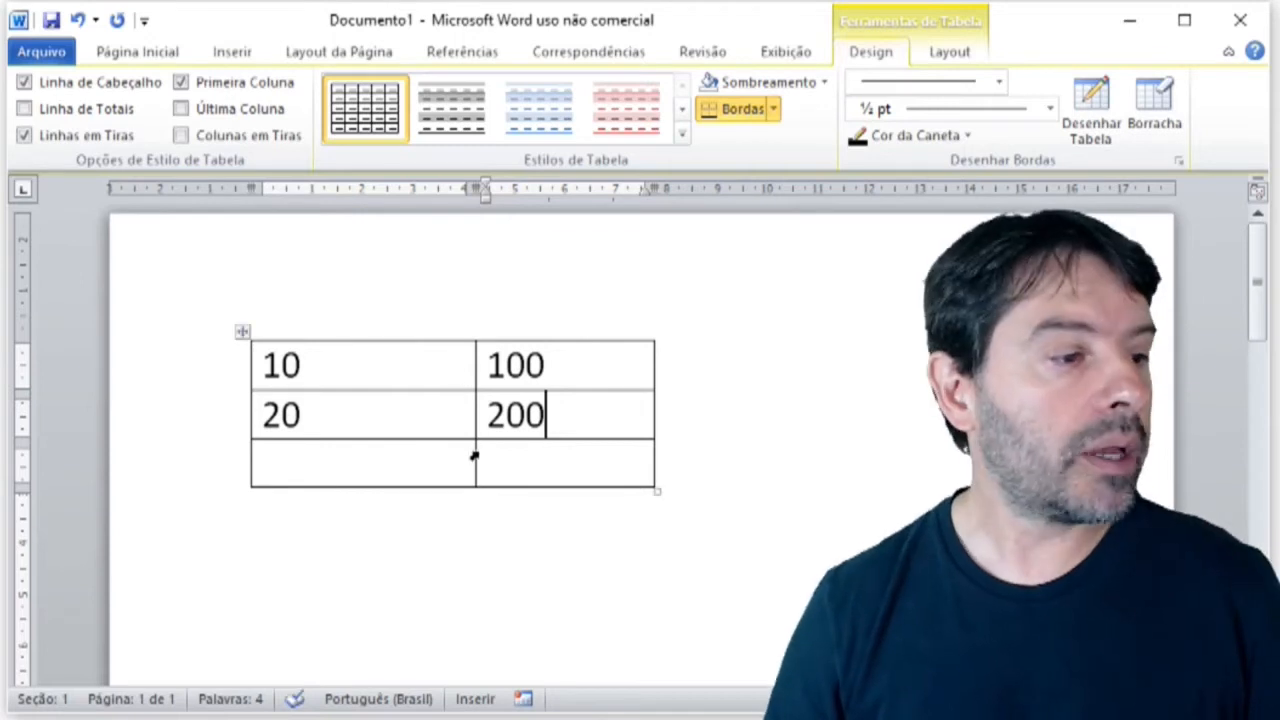
- Insert the formula =SUM(ABOVE) in the last cell of the table's first column
click(411, 468)
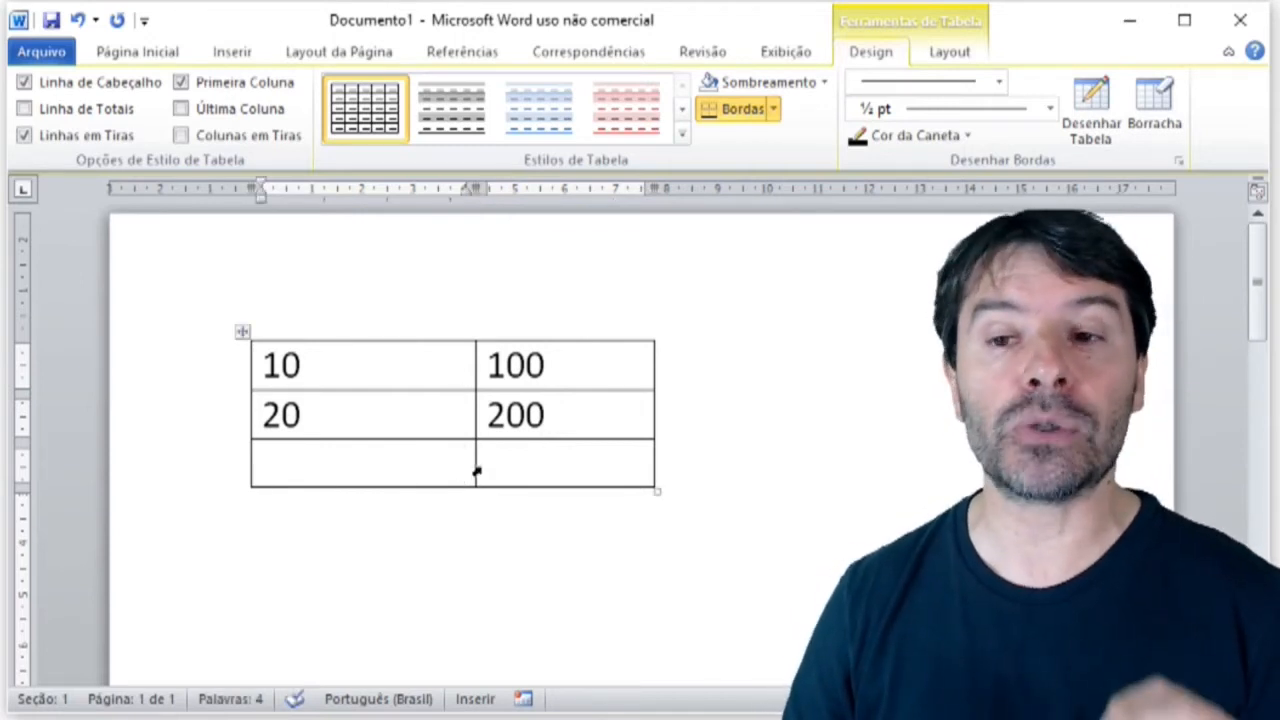
click(945, 55)
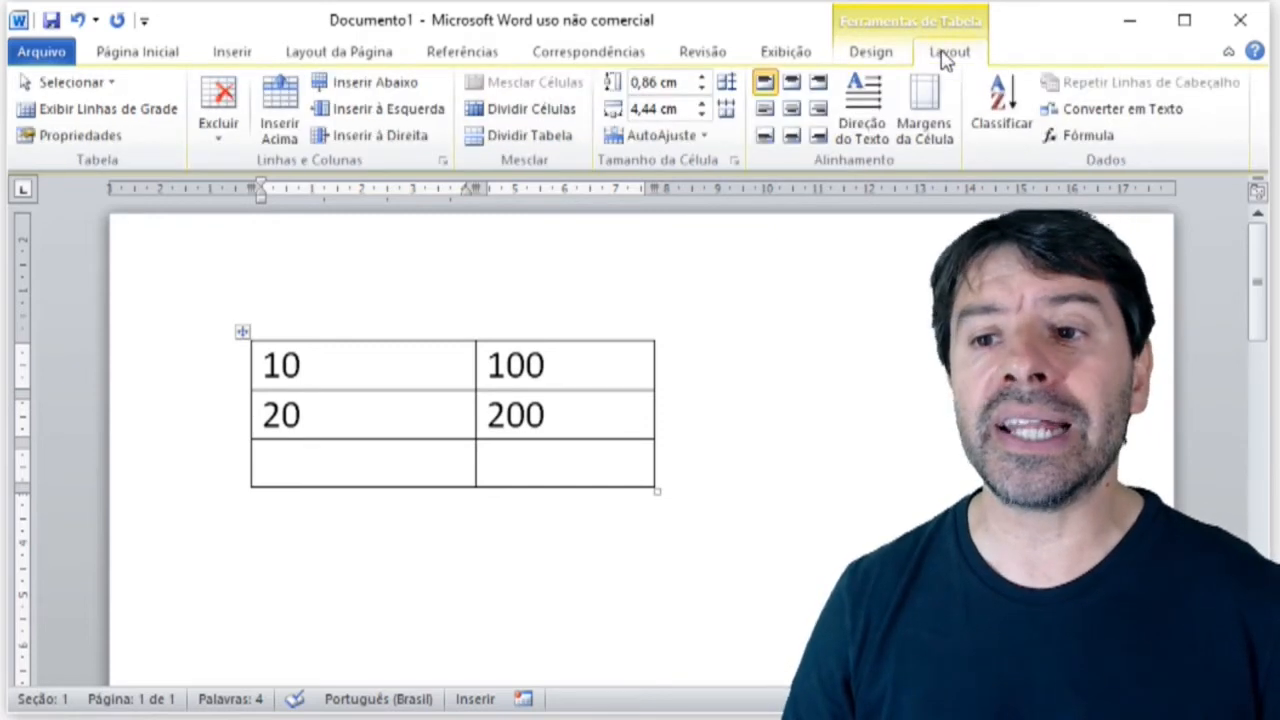
click(1063, 137)
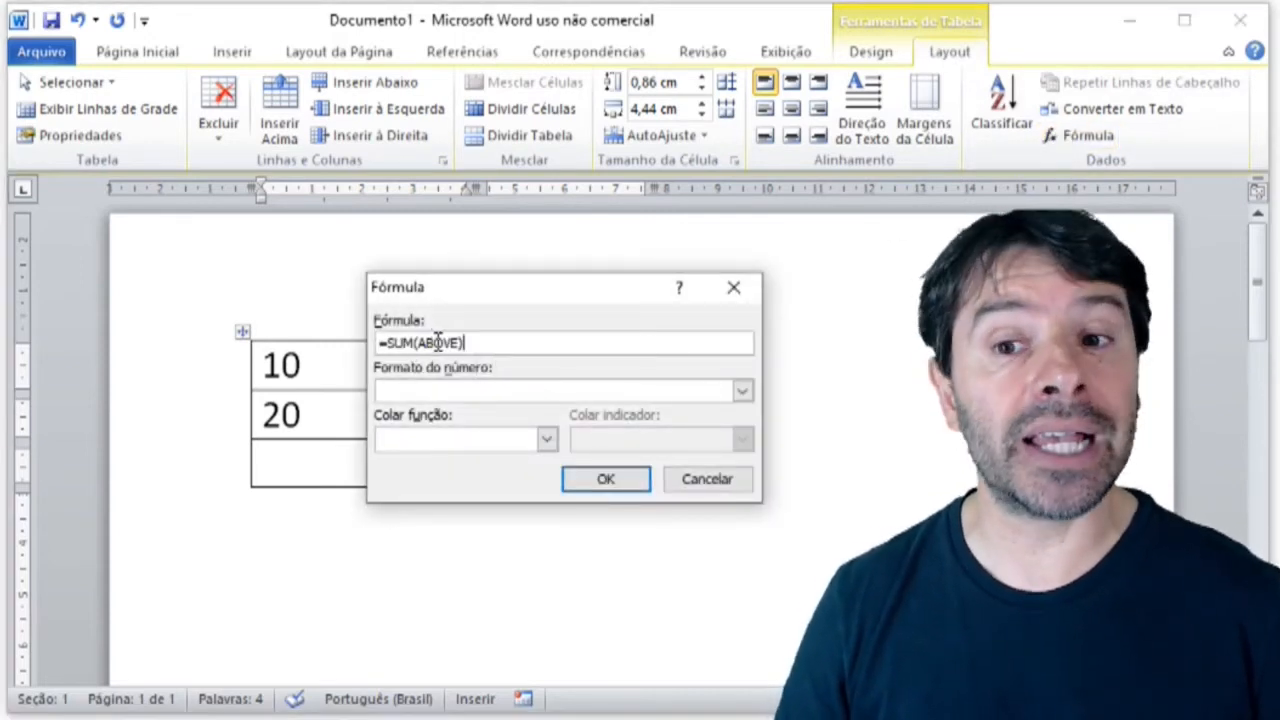
click(608, 485)
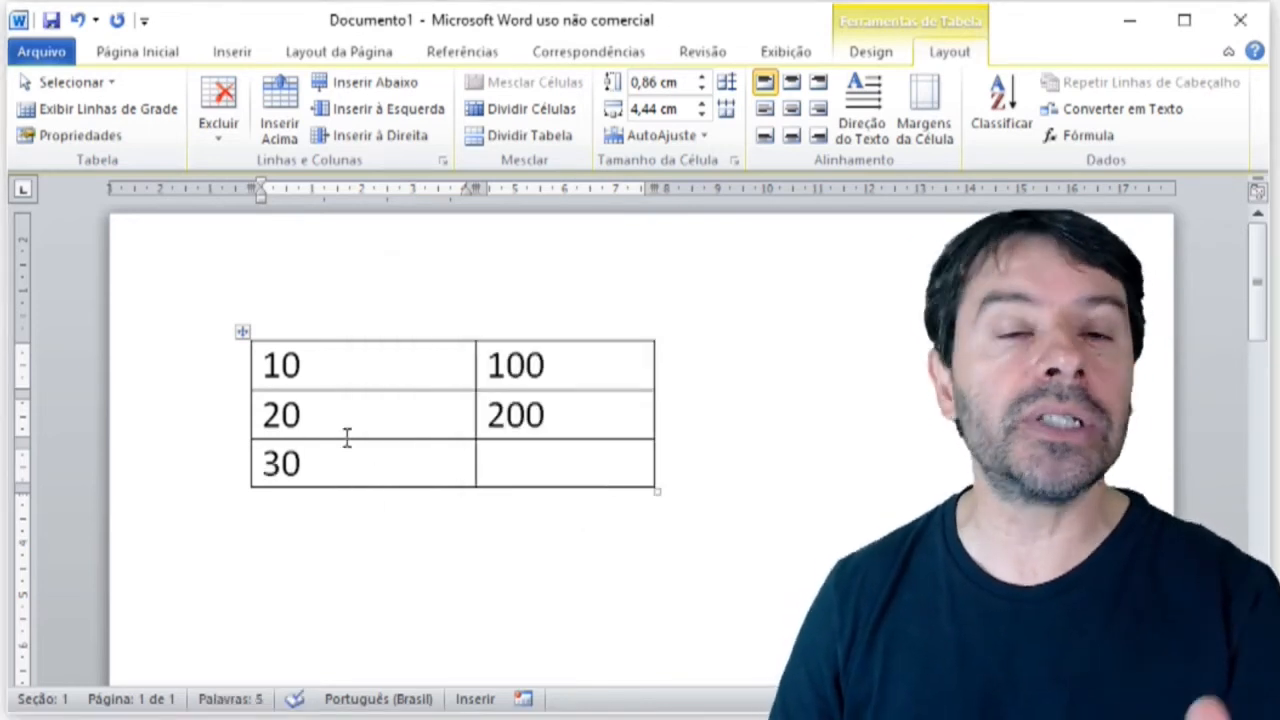
- Insert the formula =SUM(ABOVE) in the last cell of the table's second column
click(537, 470)
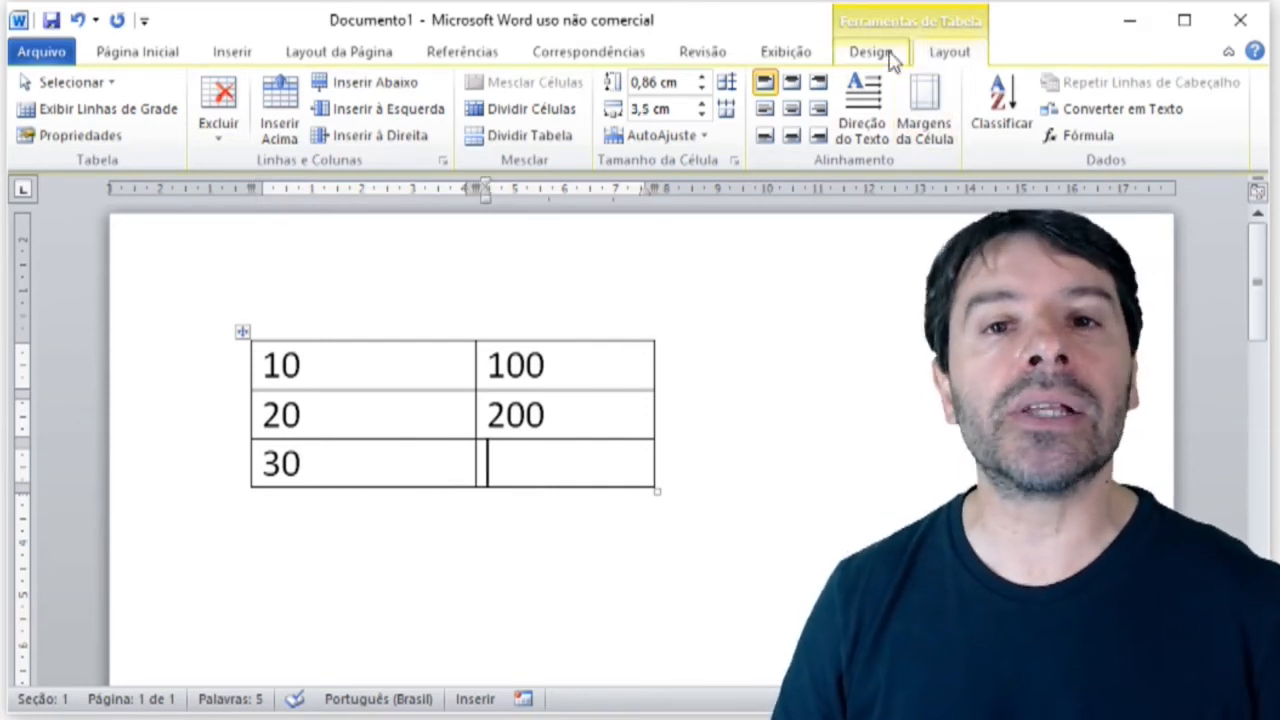
click(1095, 143)
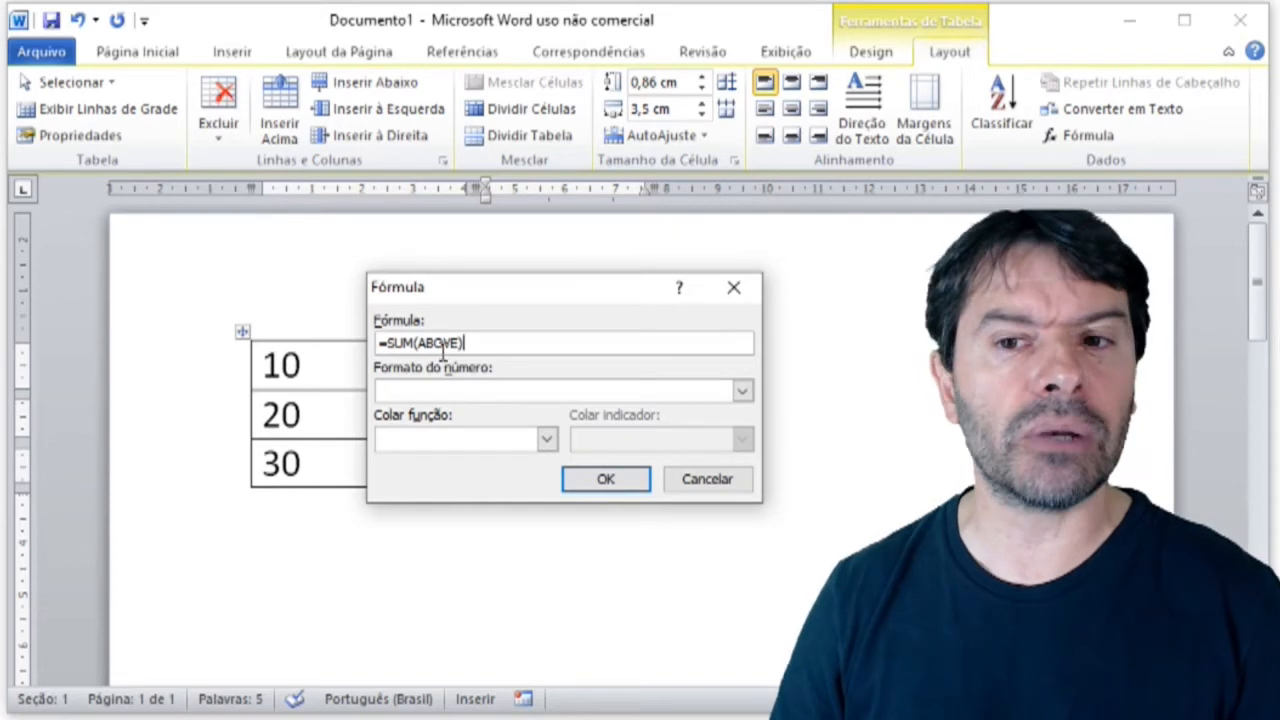
click(597, 484)
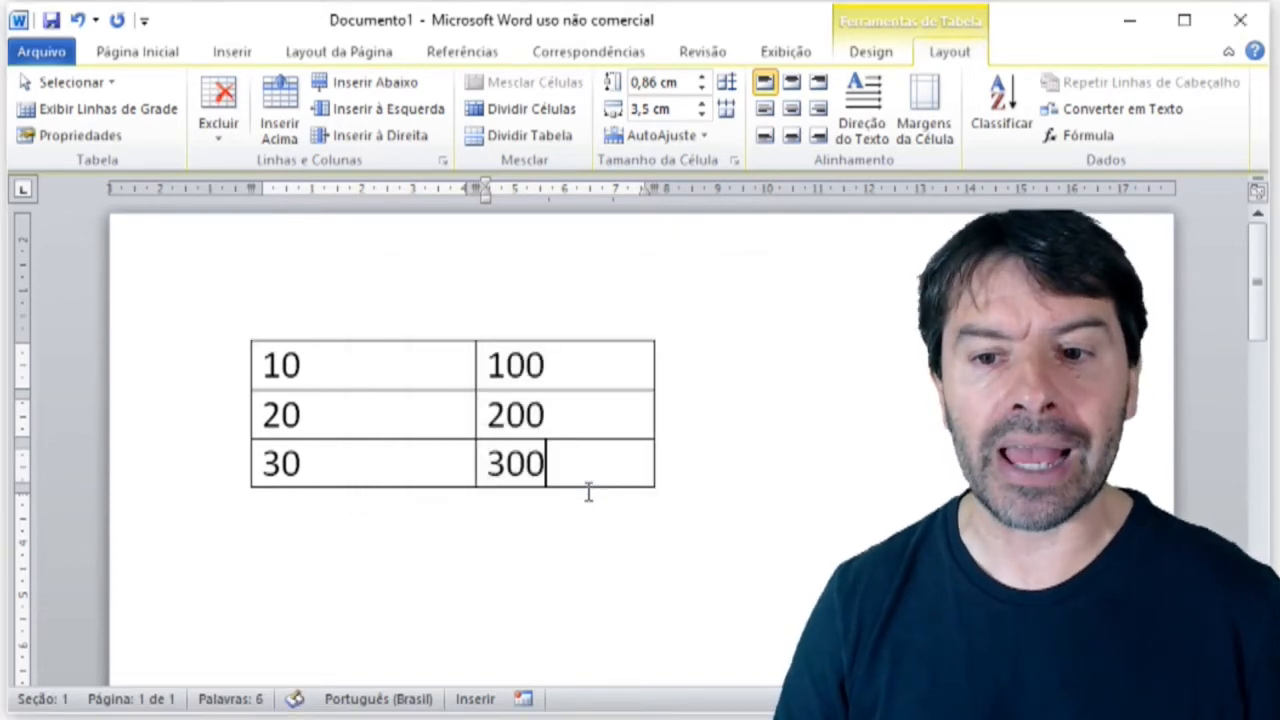
- Examine the formula fields in the table's last row and the numbers above them that they add up
drag(566, 463, 508, 460)
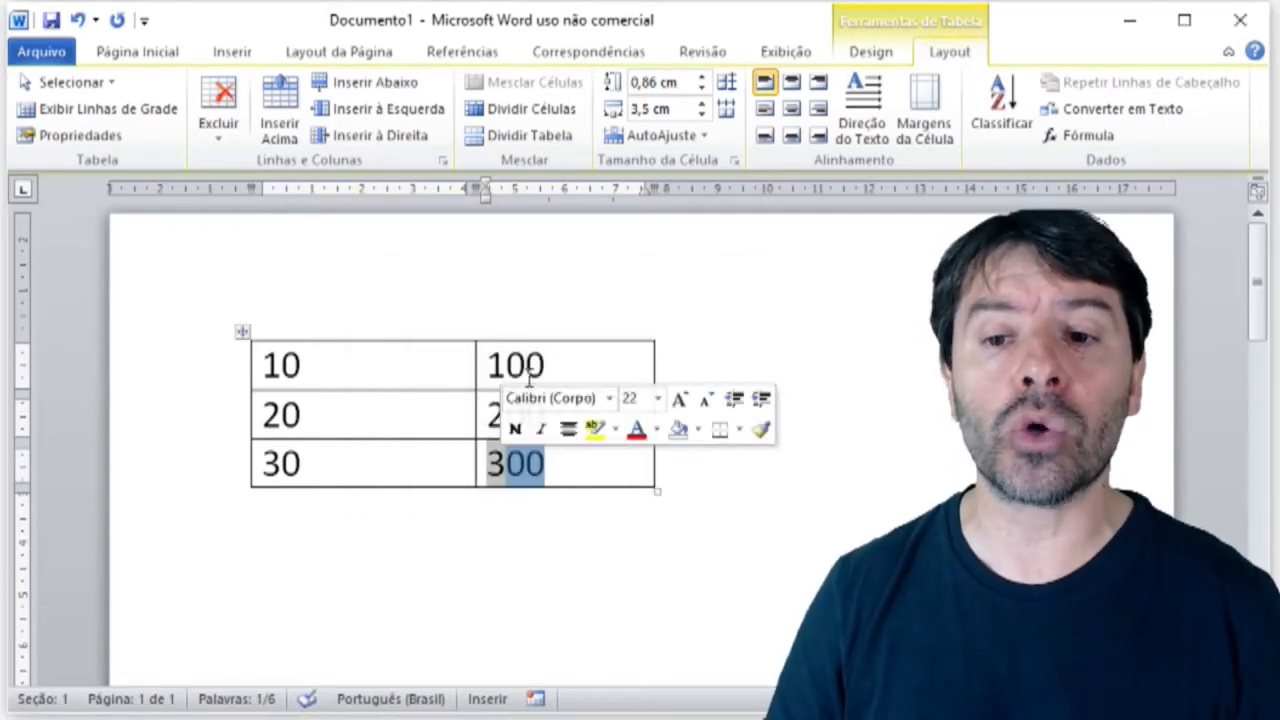
click(526, 370)
click(527, 415)
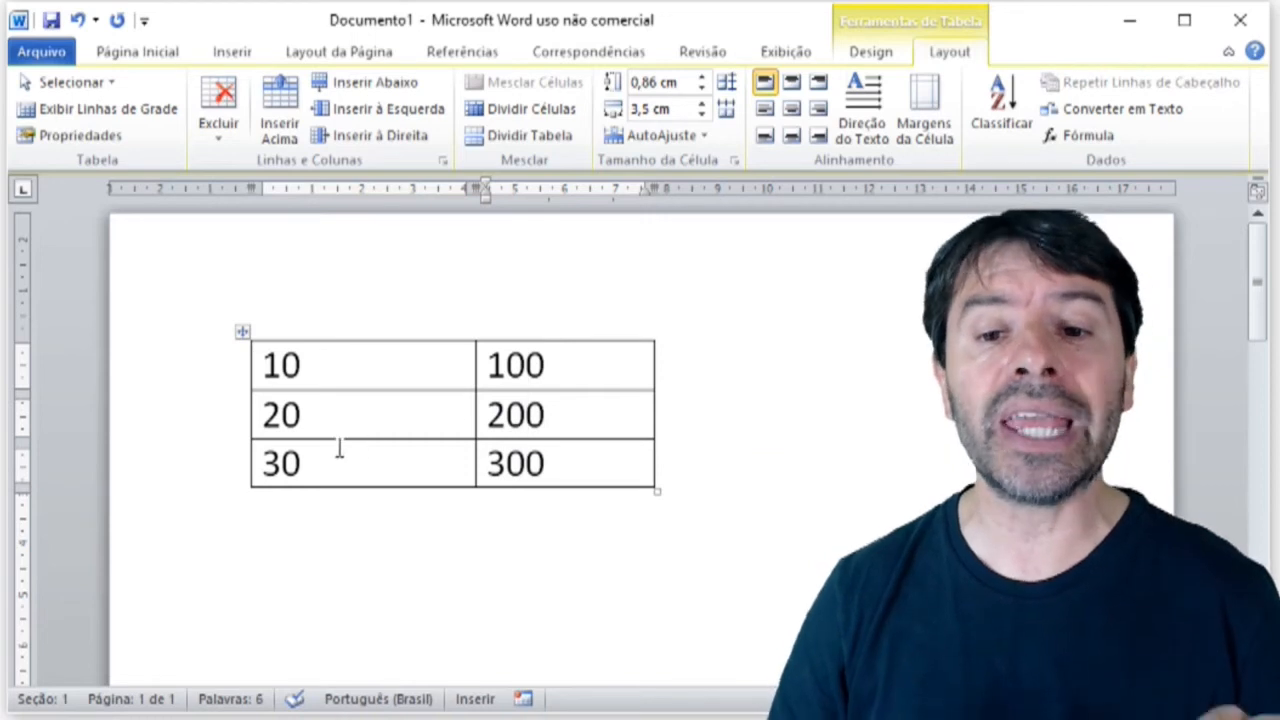
double_click(288, 464)
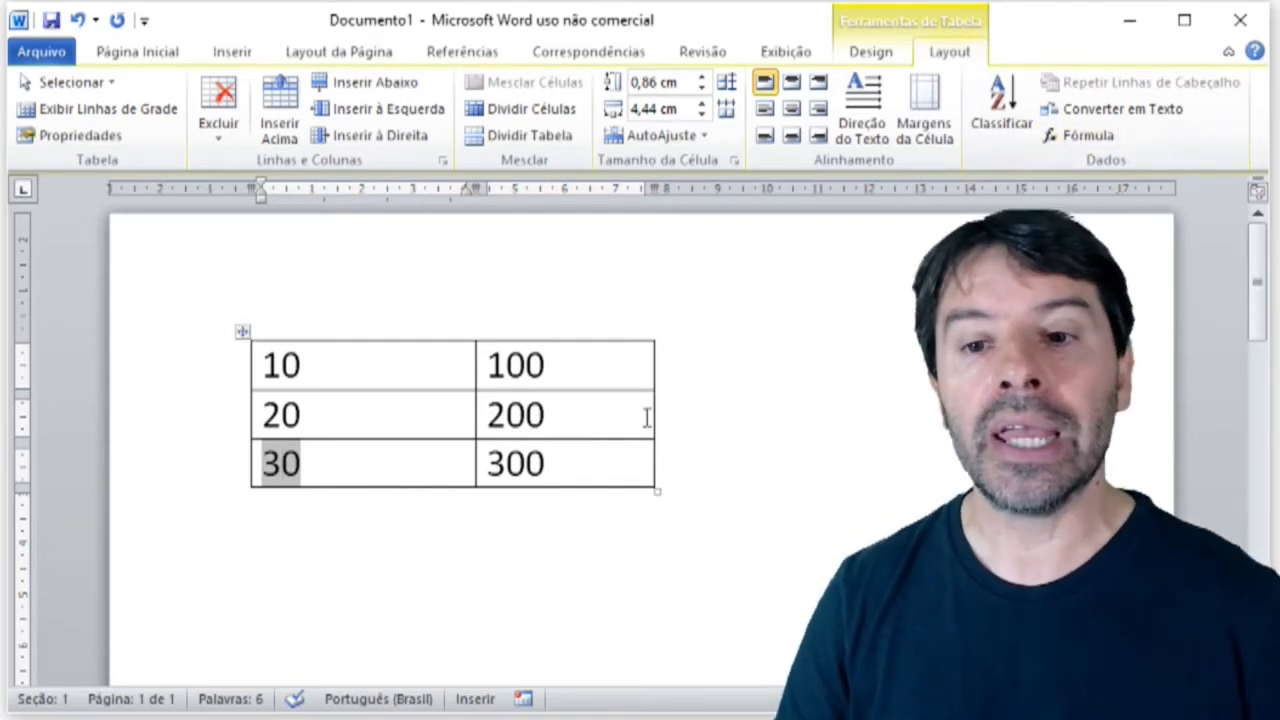
click(534, 456)
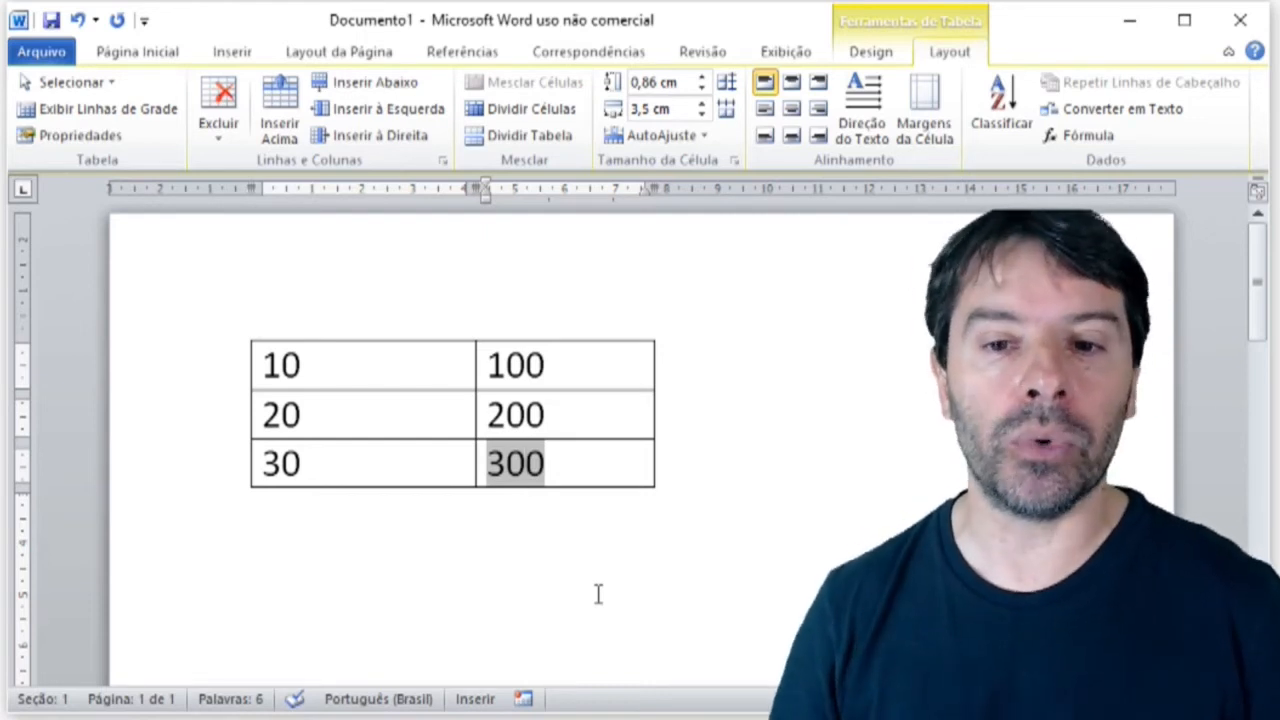
click(300, 366)
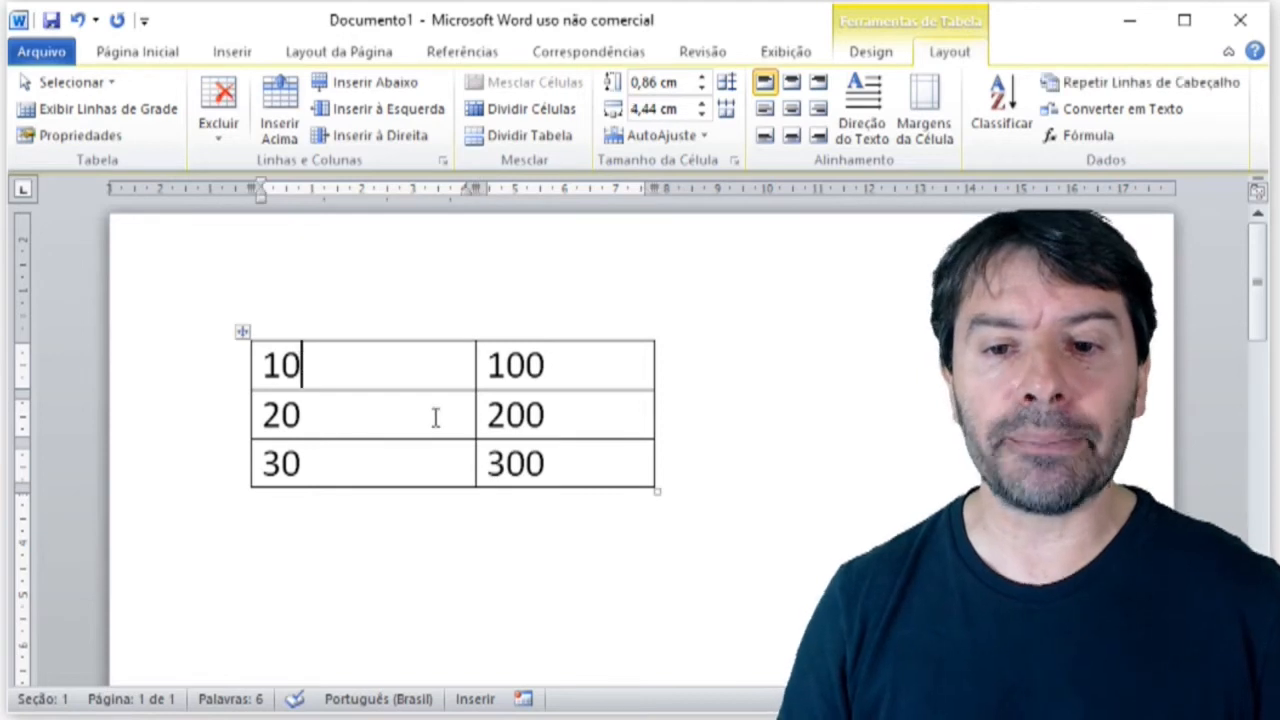